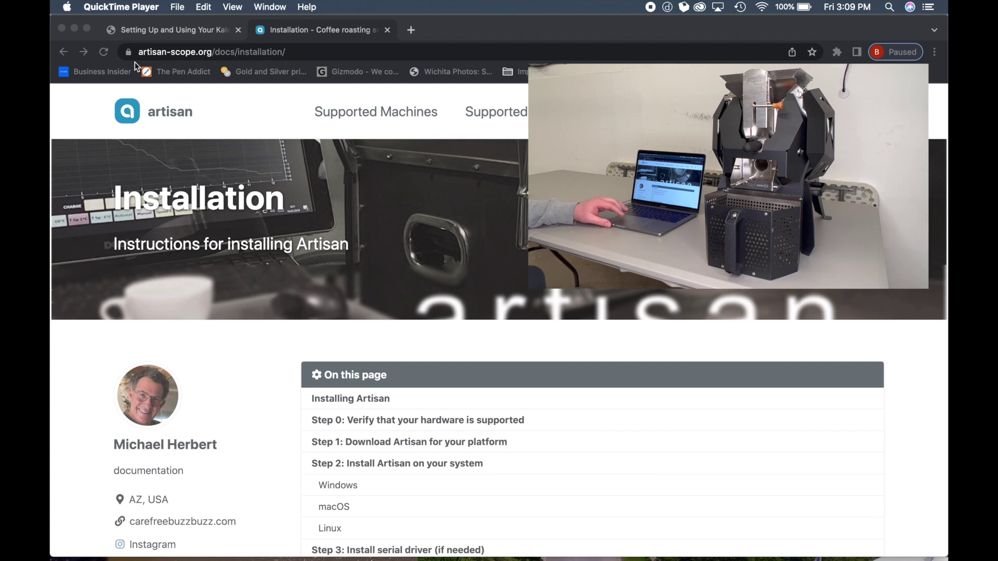
Download the Pro version's M6 Artisan setting file from the Kaleido roaster setup page
click(166, 29)
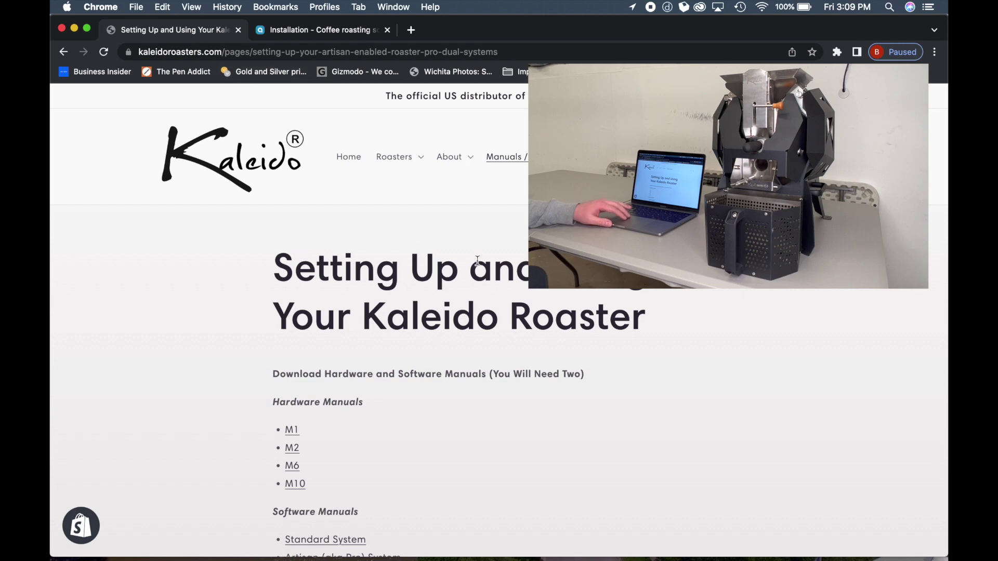
scroll(477, 260, down, 3)
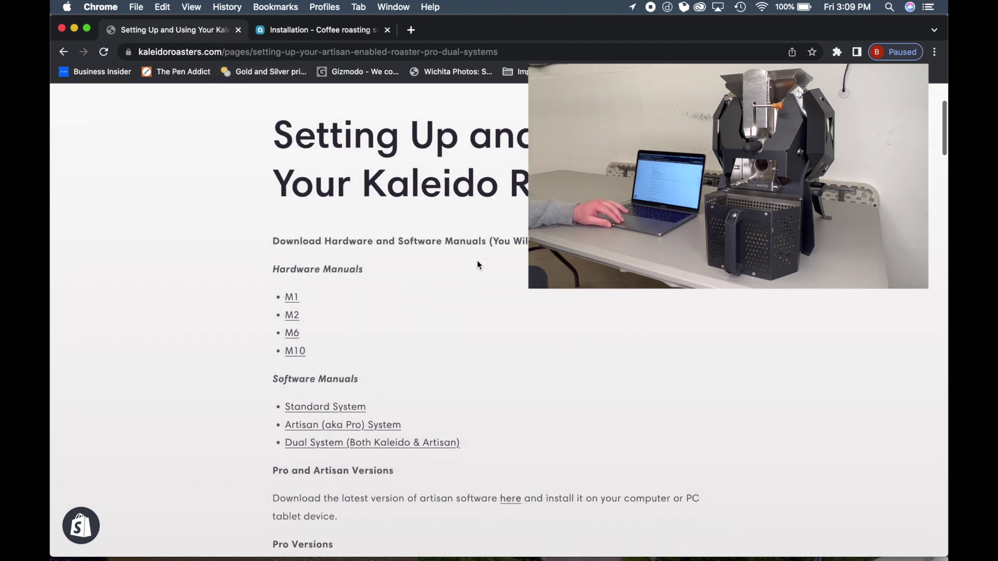
scroll(478, 264, down, 5)
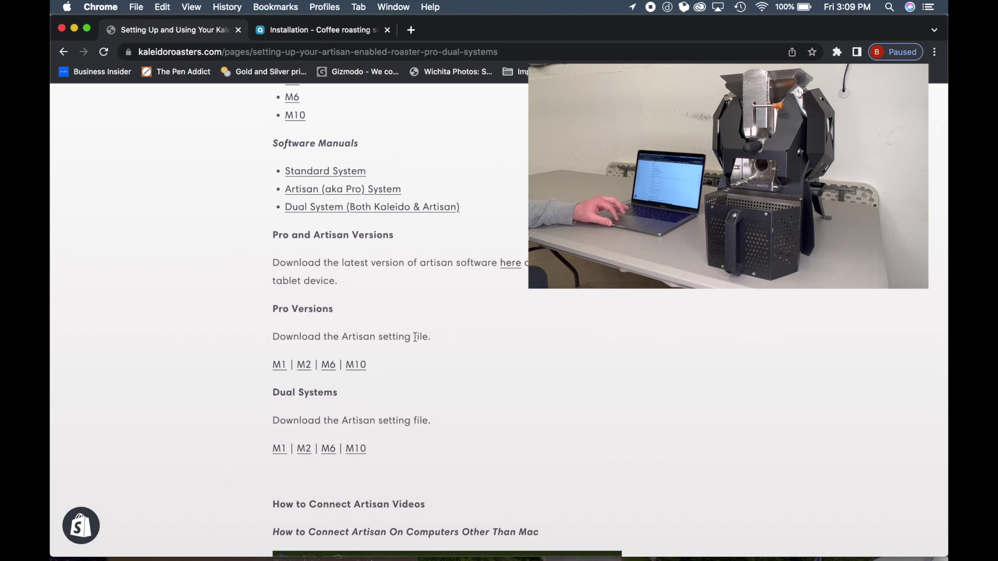
click(330, 366)
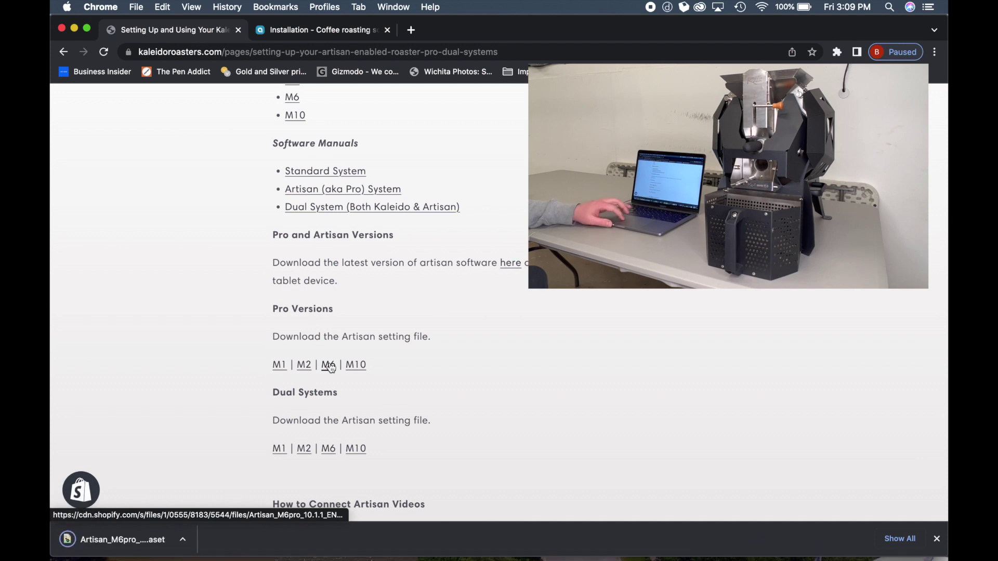
click(937, 539)
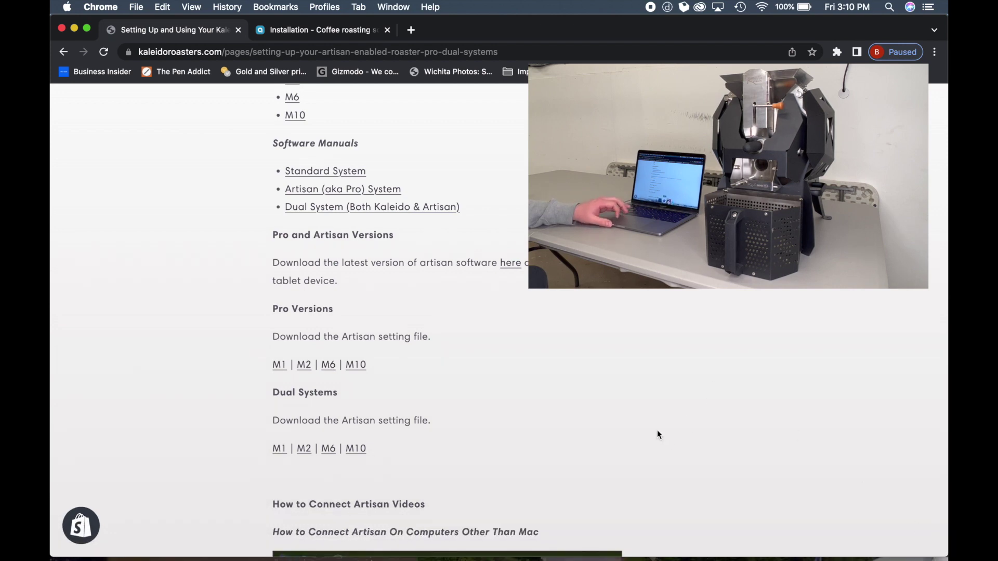
Switch to System Preferences and pair the Kaleido device over Bluetooth, entering its pairing code
mouse_move(508, 558)
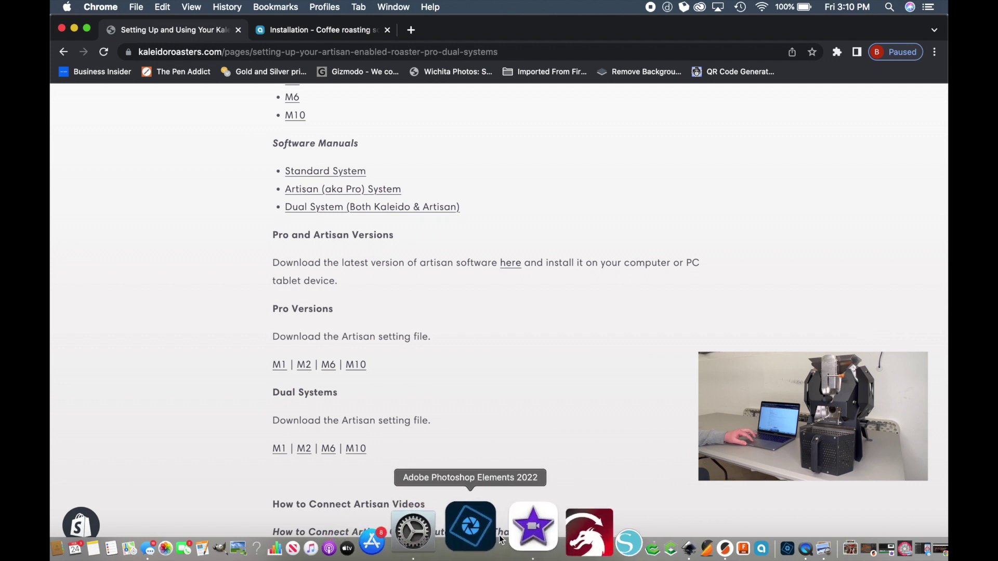
click(473, 533)
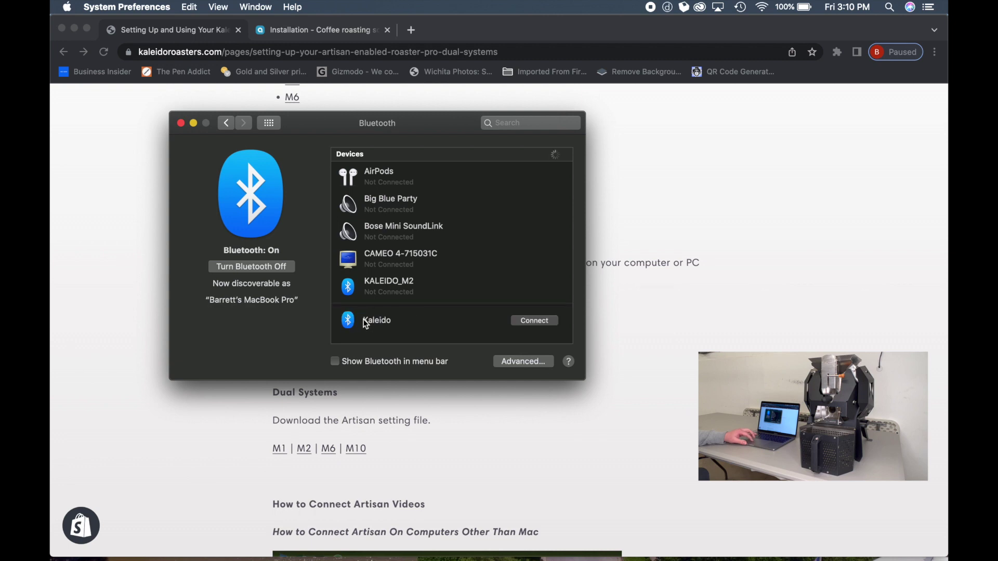
mouse_move(371, 293)
click(528, 324)
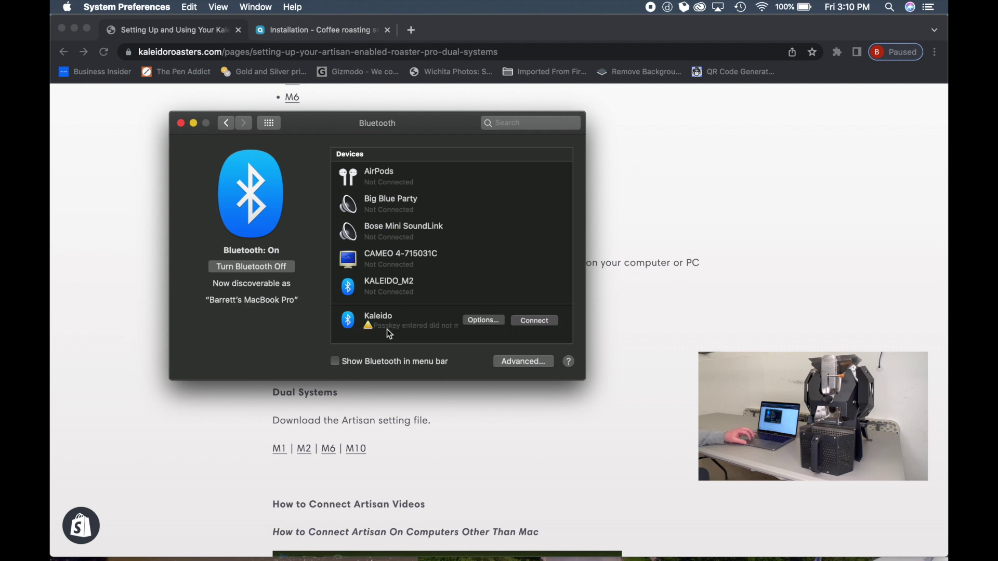
click(474, 324)
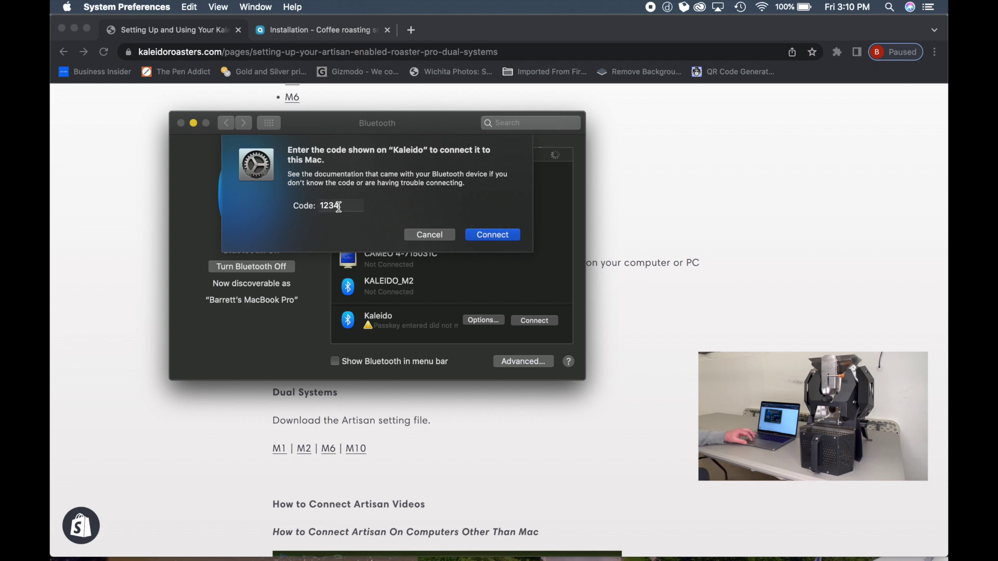
click(492, 235)
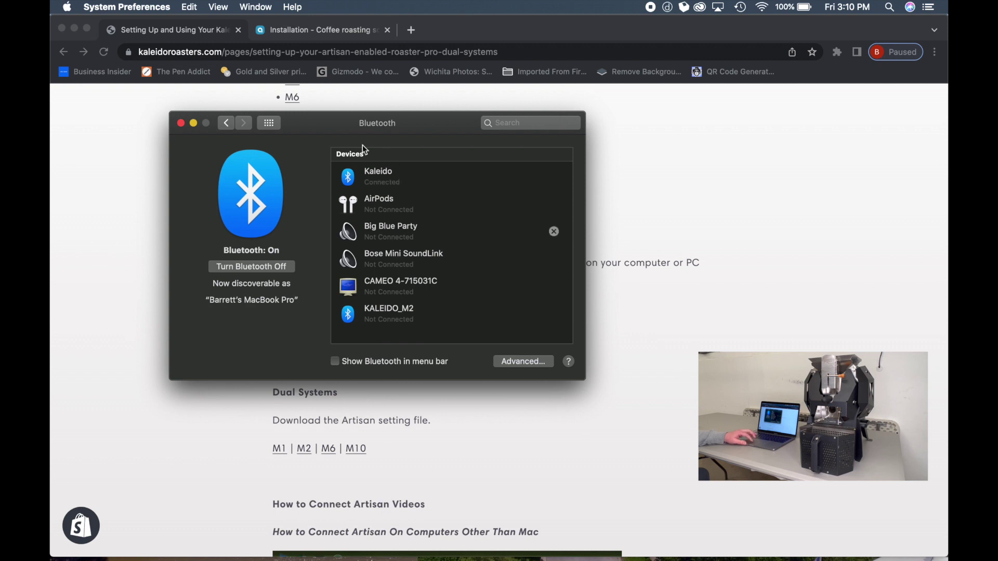
Switch to Artisan and load the settings file Artisan_M6pro_10.1.1_EN.aset from the Desktop
mouse_move(671, 555)
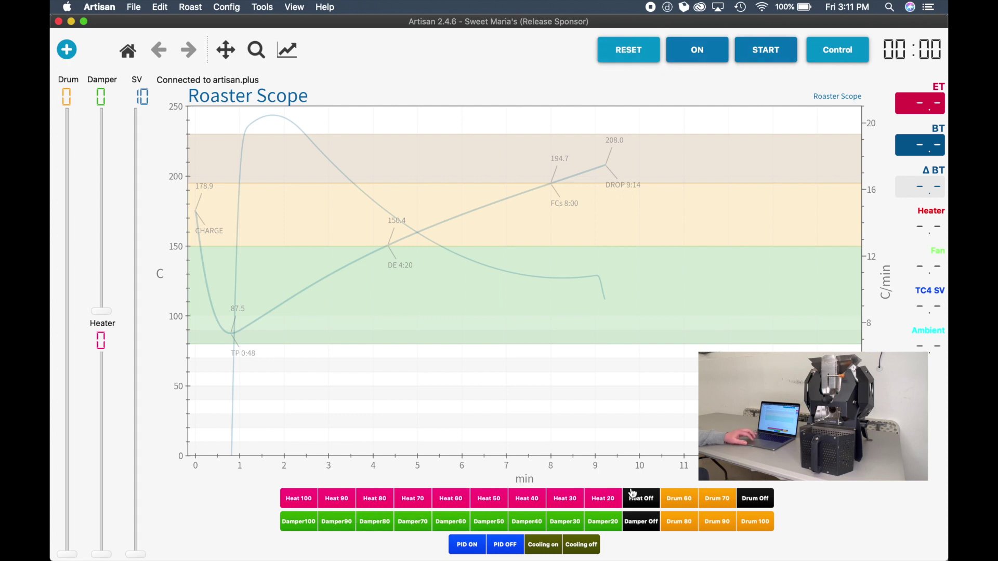
click(325, 7)
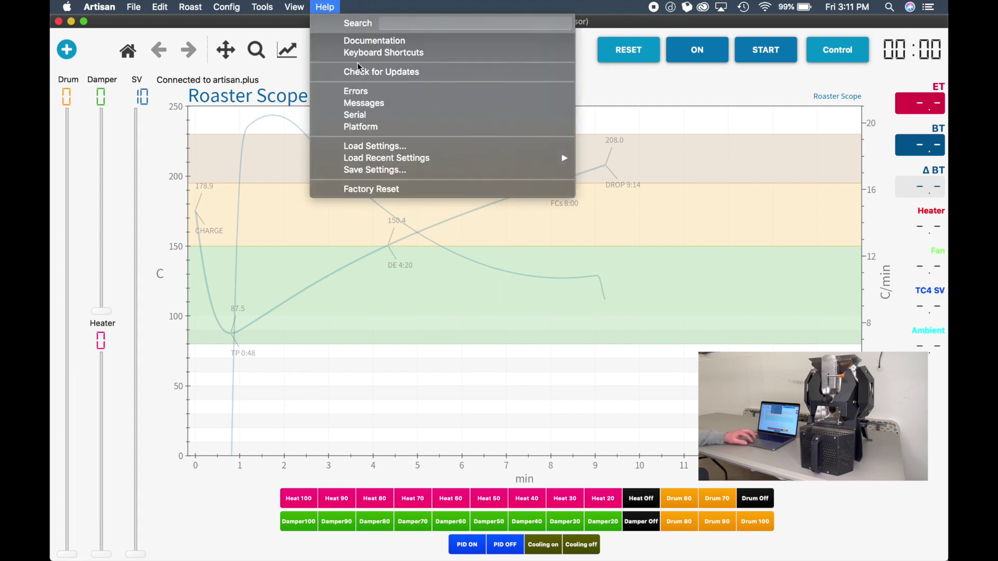
click(382, 148)
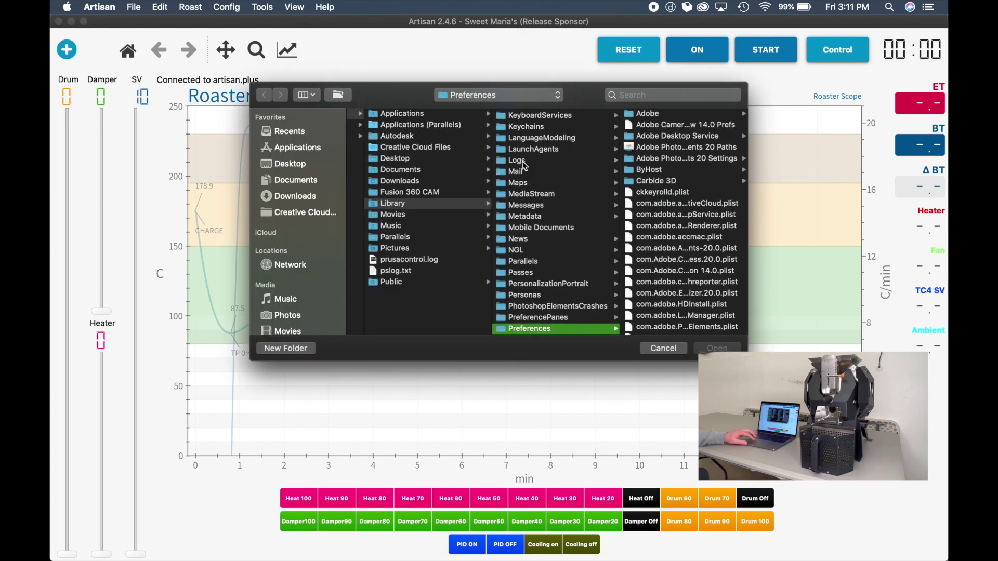
scroll(523, 161, up, 10)
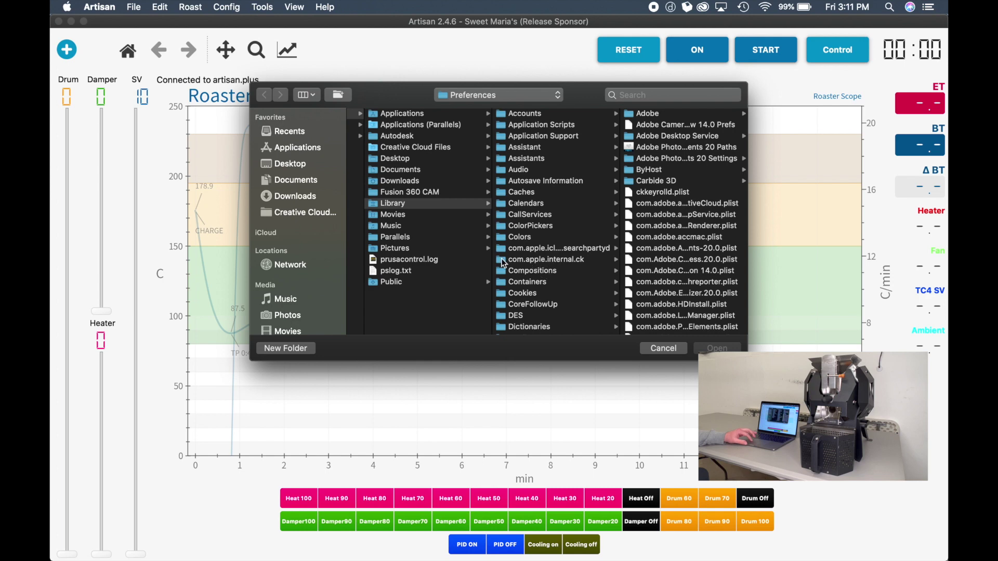
click(397, 160)
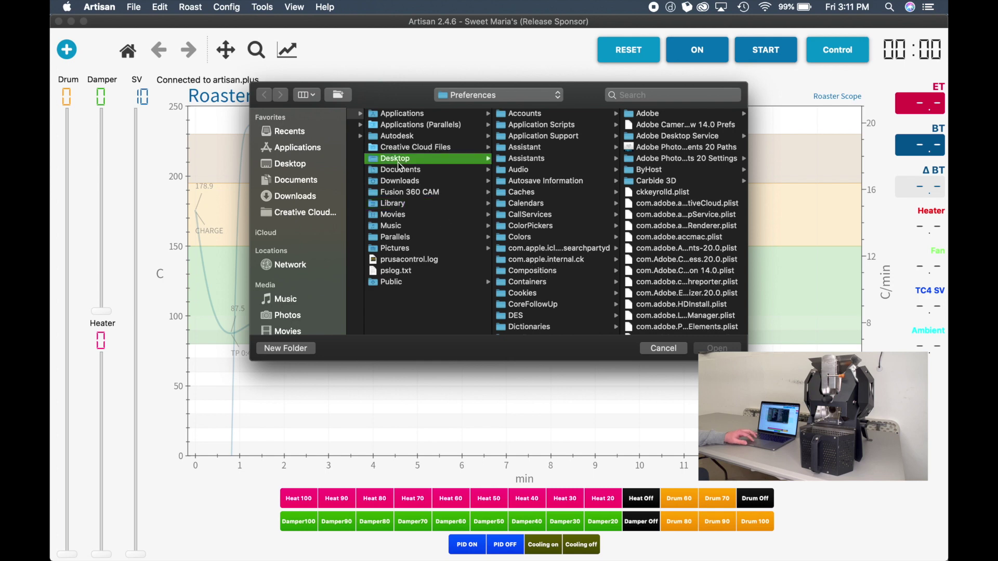
click(520, 159)
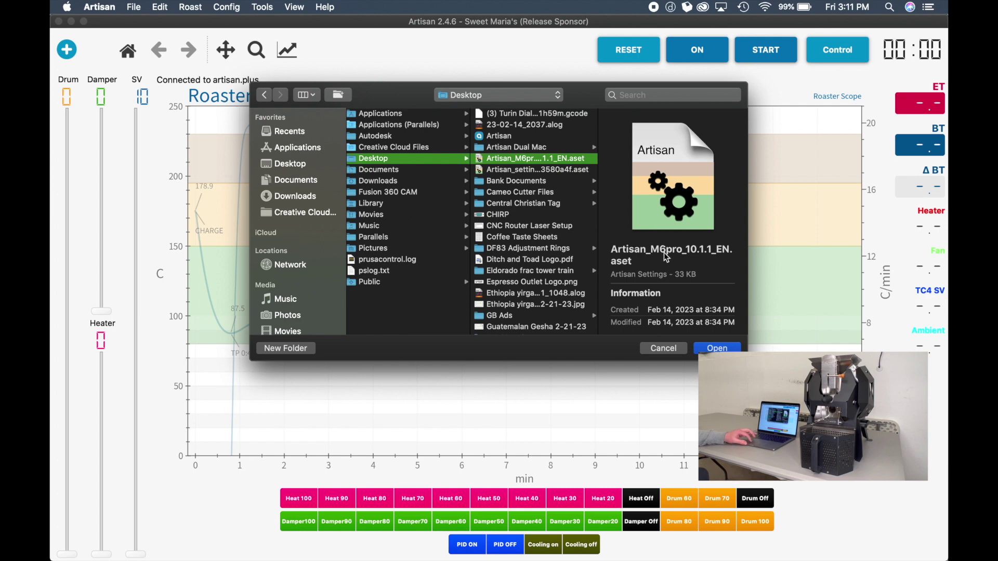
click(717, 348)
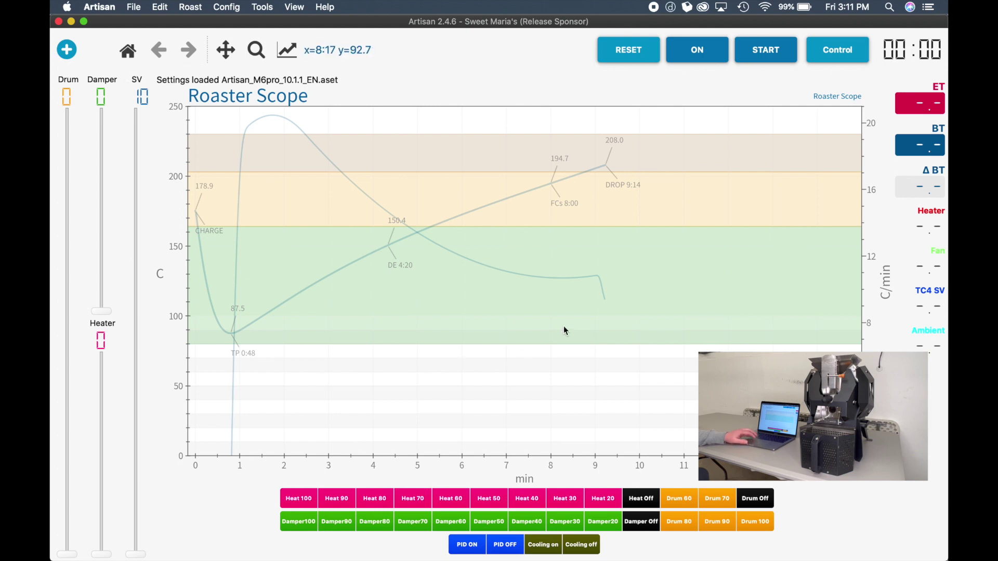
Configure the ET/BT port with comm port /dev/cu.Kaleido-Port and a baud rate of 9600
click(219, 6)
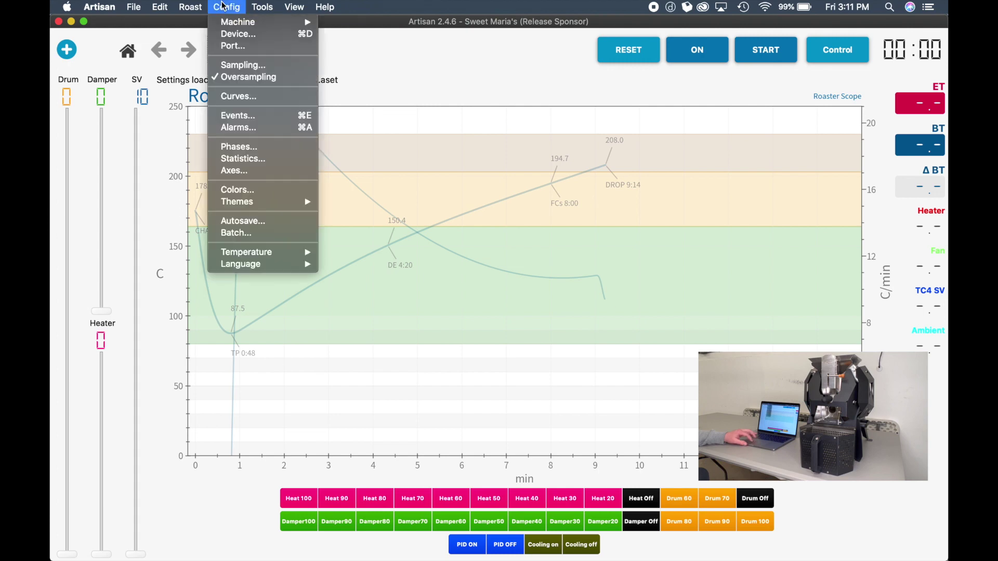
click(232, 49)
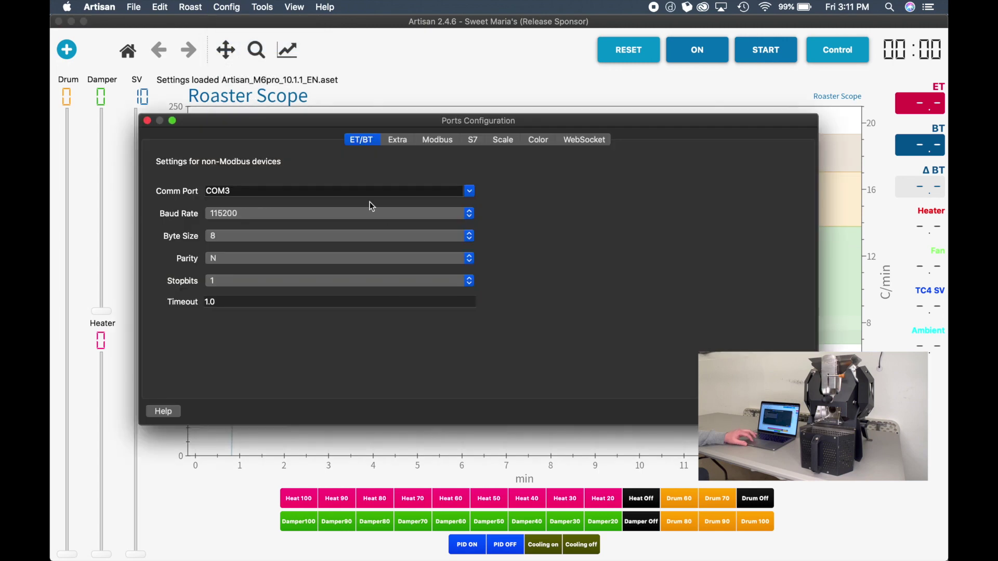
click(470, 196)
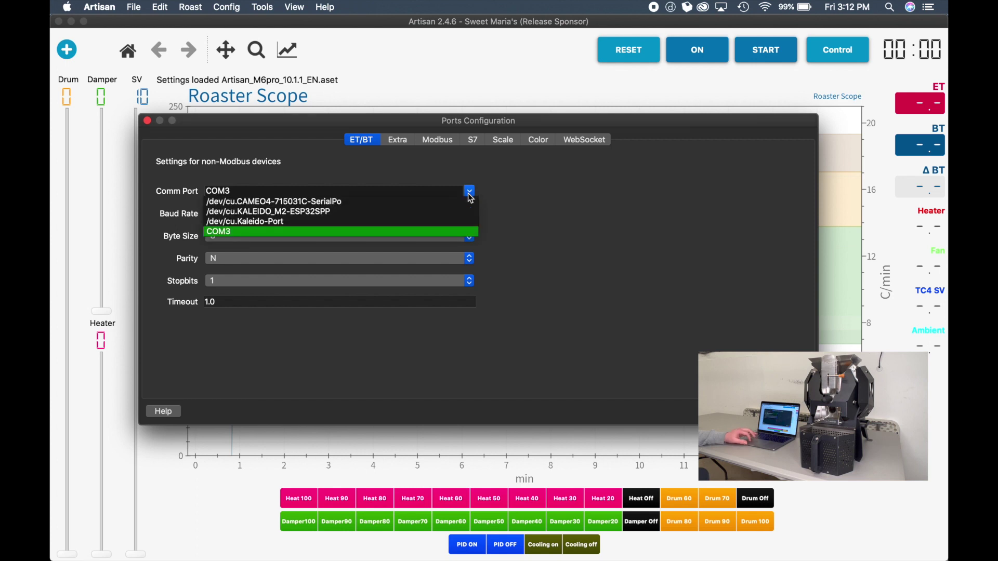
click(263, 224)
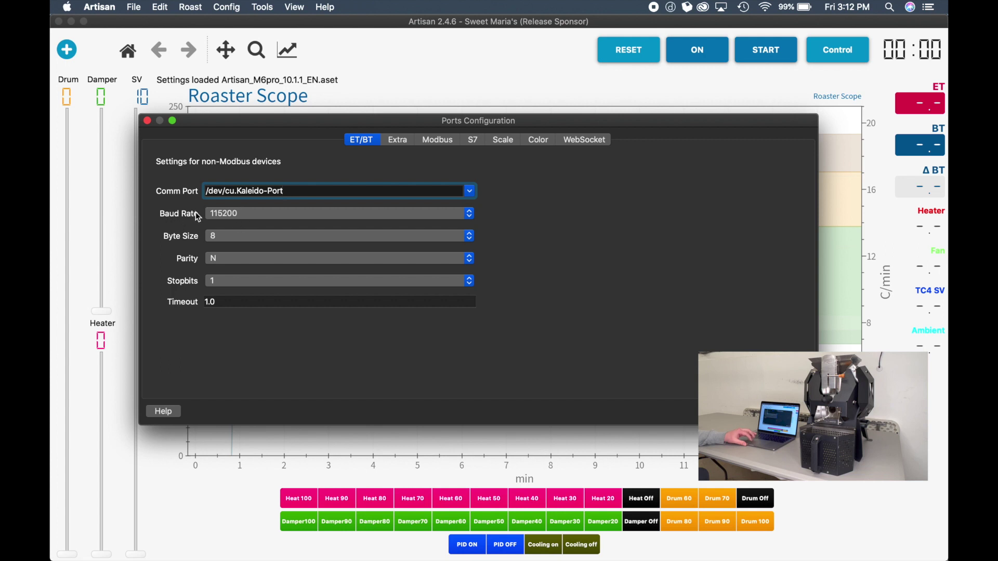
click(224, 212)
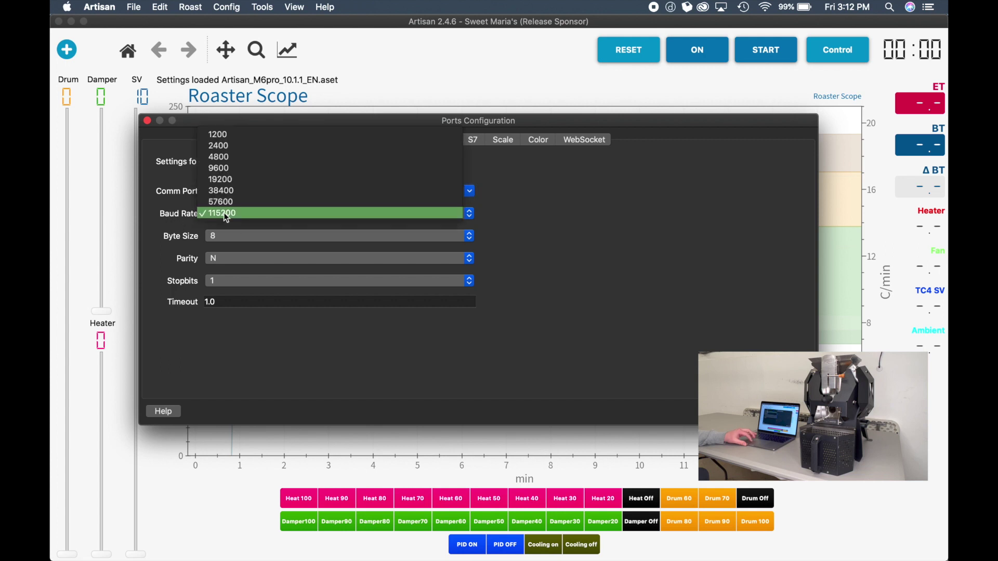
click(217, 172)
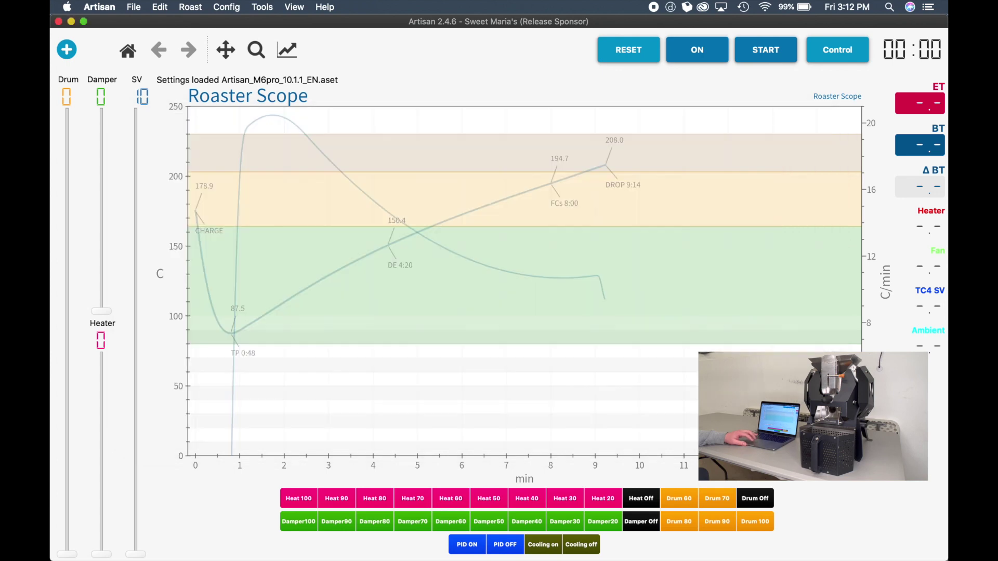
click(782, 411)
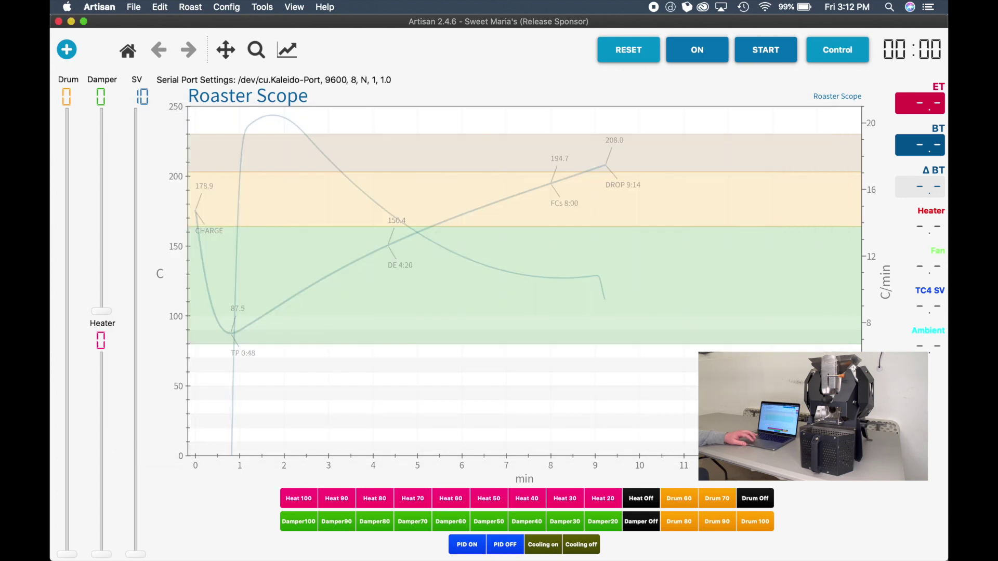
Turn on the roaster connection and test the drum by running it at 100 and switching it off
click(697, 61)
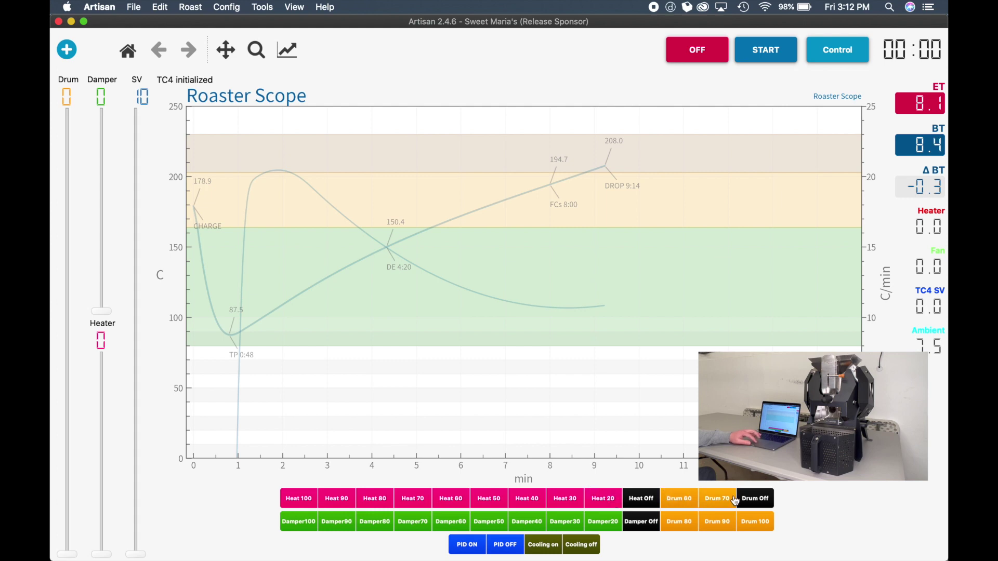
click(751, 525)
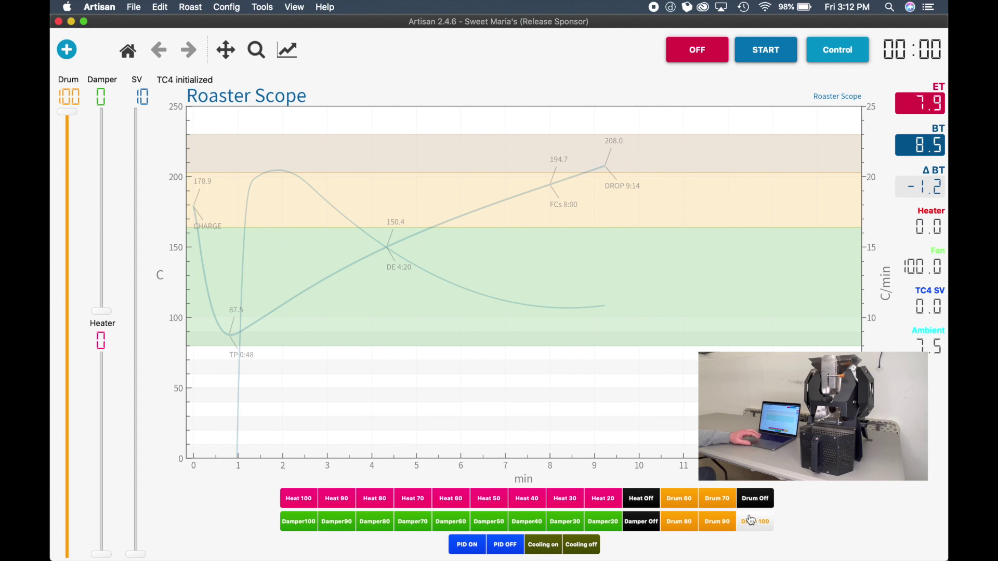
click(750, 505)
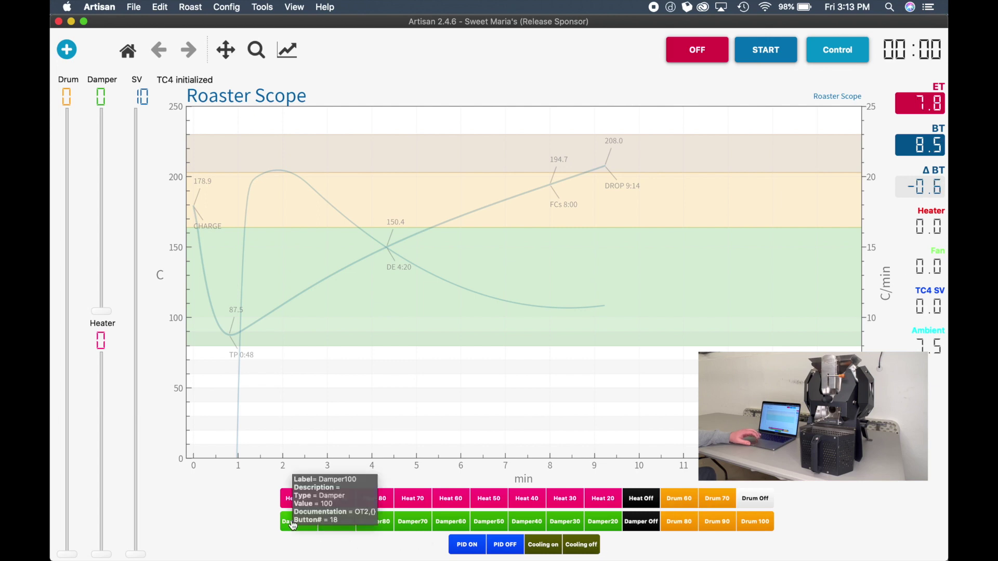
Test the damper at 100, 50 and 20, turn it off, and switch cooling on and off
click(293, 522)
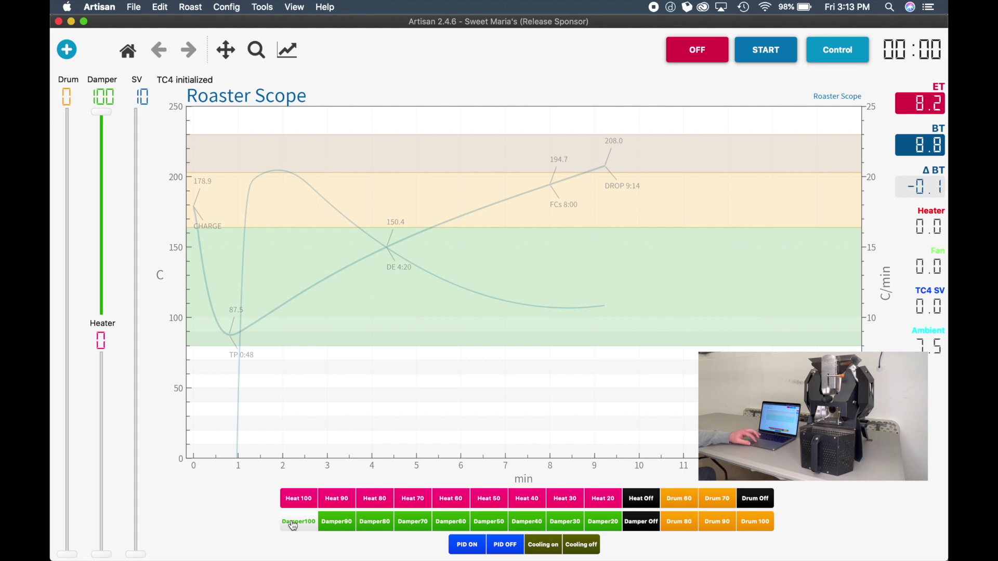
click(491, 523)
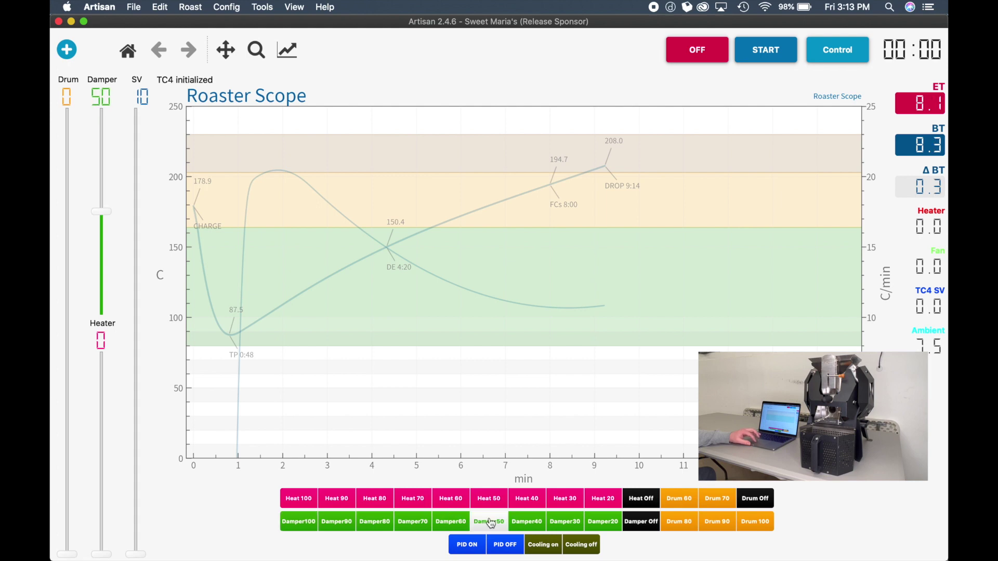
click(603, 522)
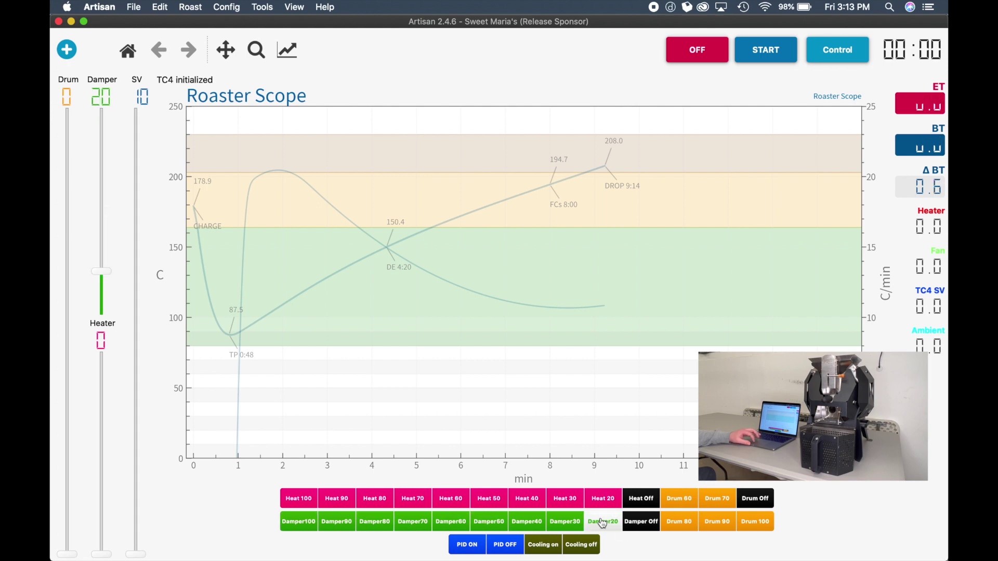
click(632, 519)
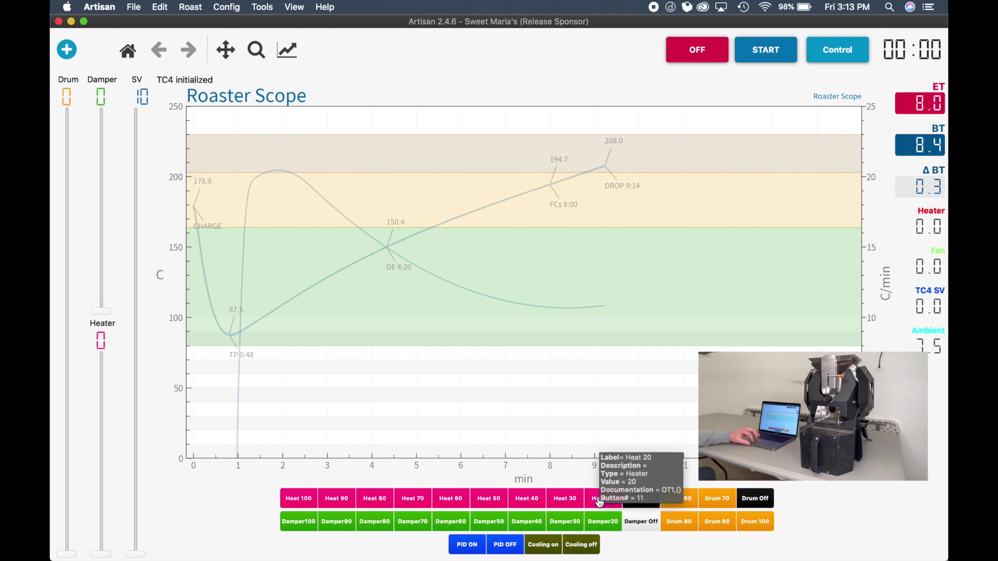
click(545, 549)
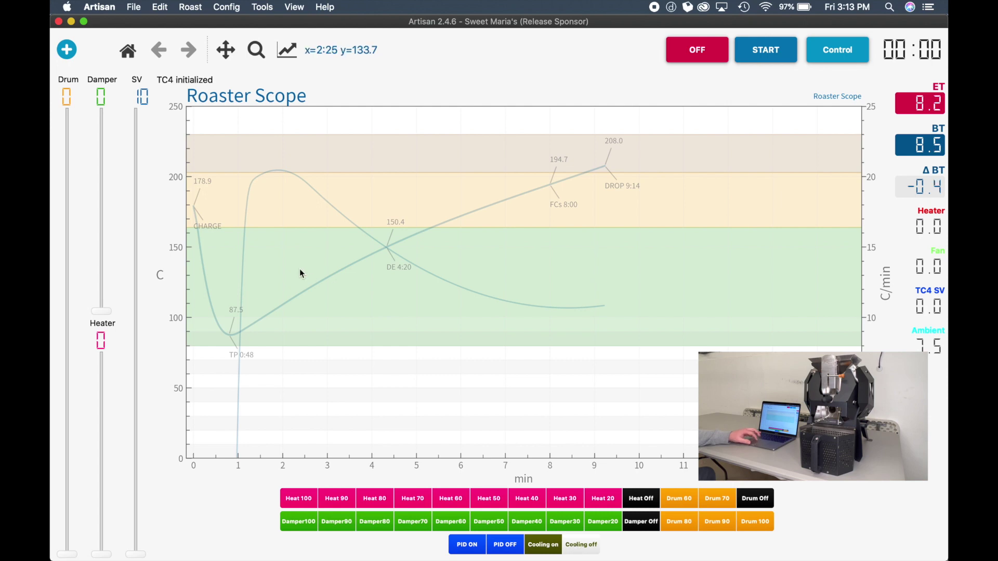
Review the roast background profile settings and browse the Desktop files for a profile, without loading one
click(220, 6)
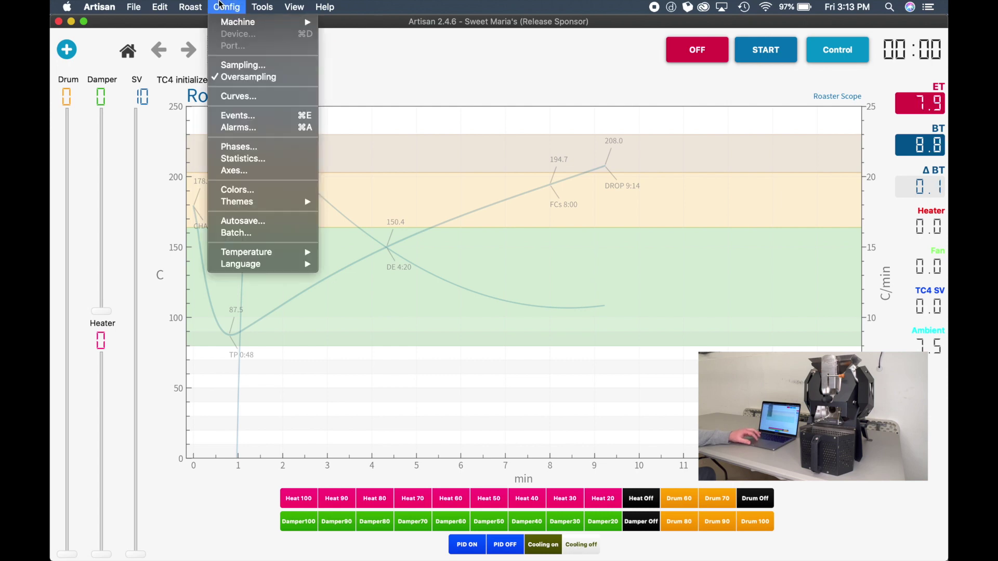
mouse_move(251, 5)
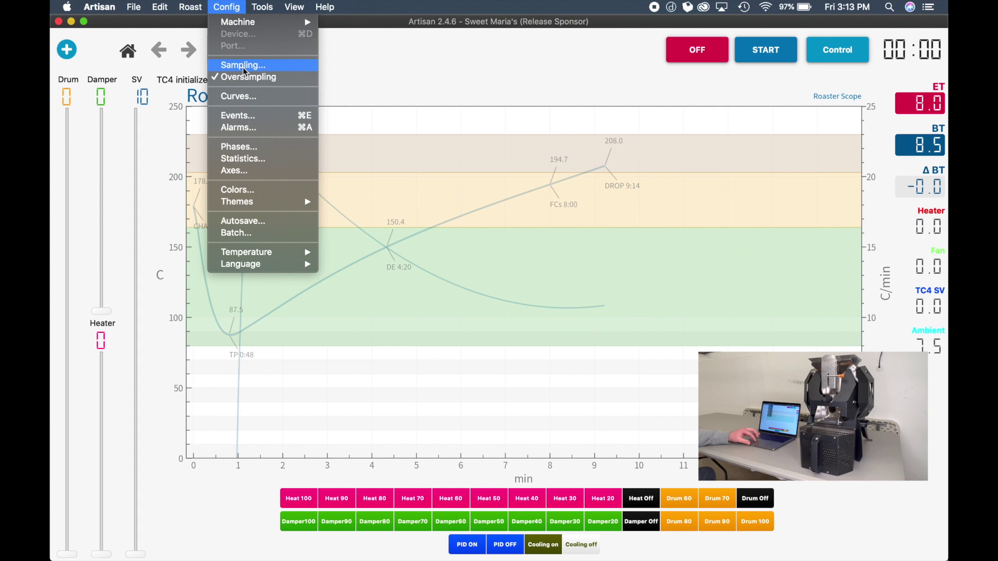
mouse_move(202, 4)
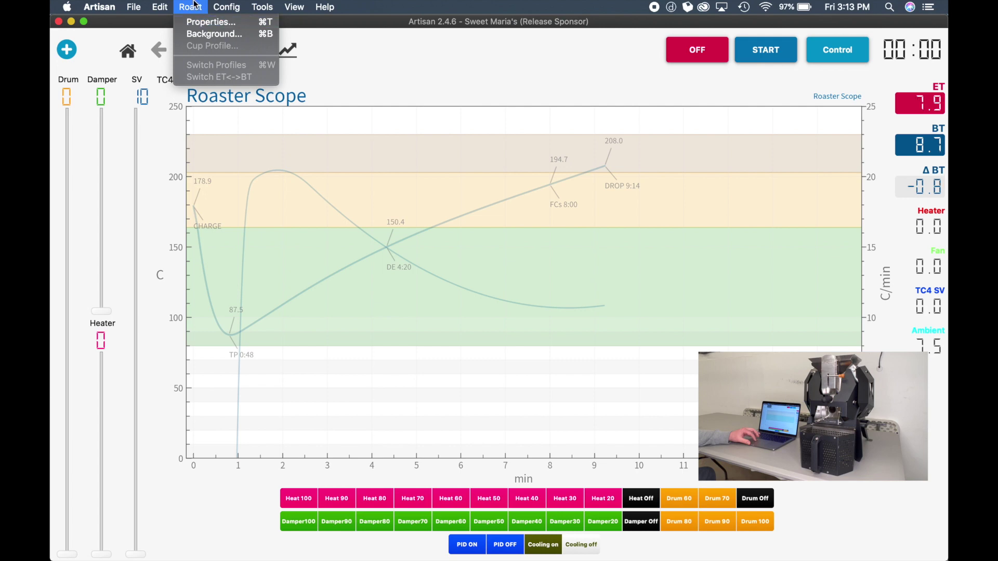
click(202, 34)
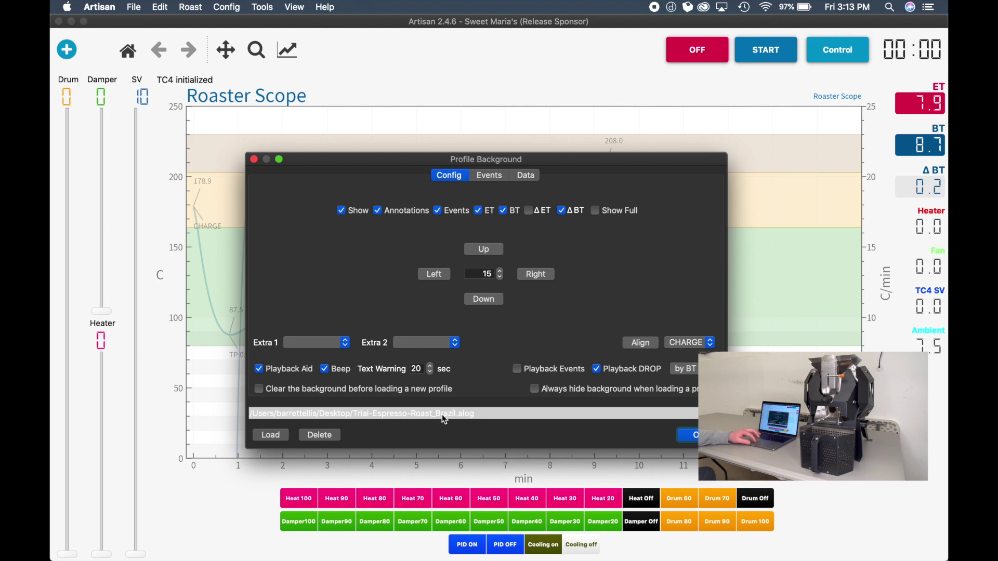
click(282, 436)
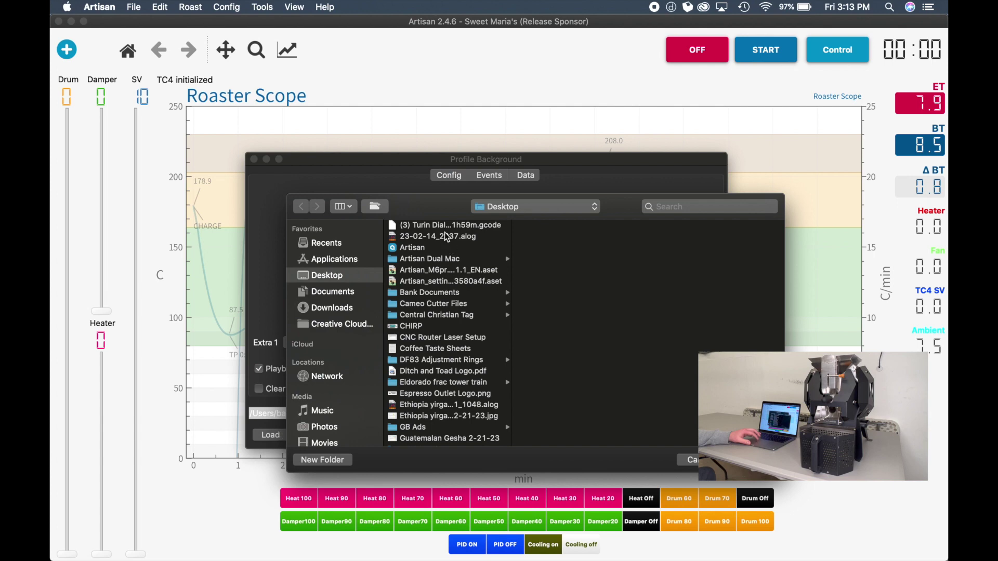
click(693, 458)
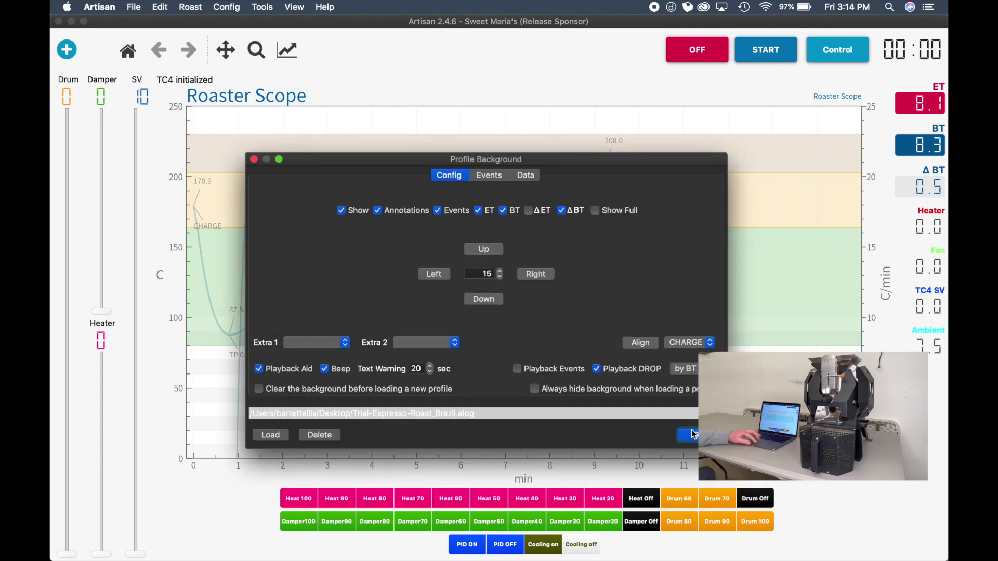
click(694, 435)
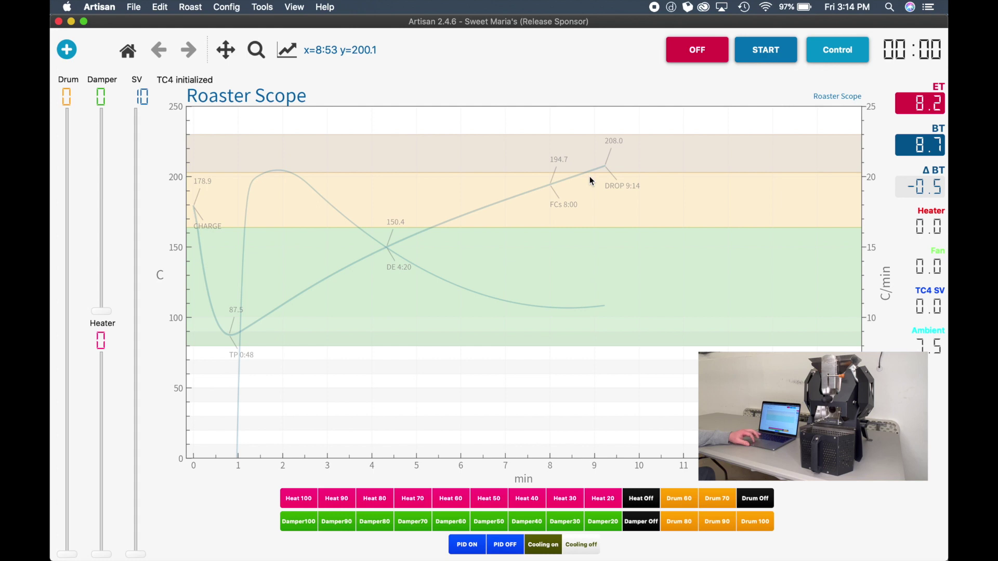
Bring up the Dock to switch to another application
mouse_move(454, 523)
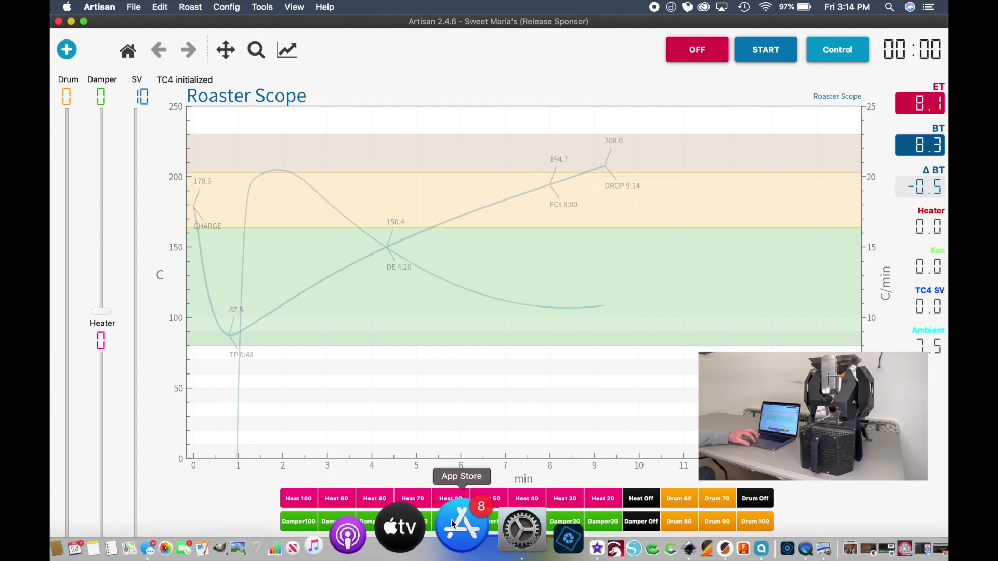